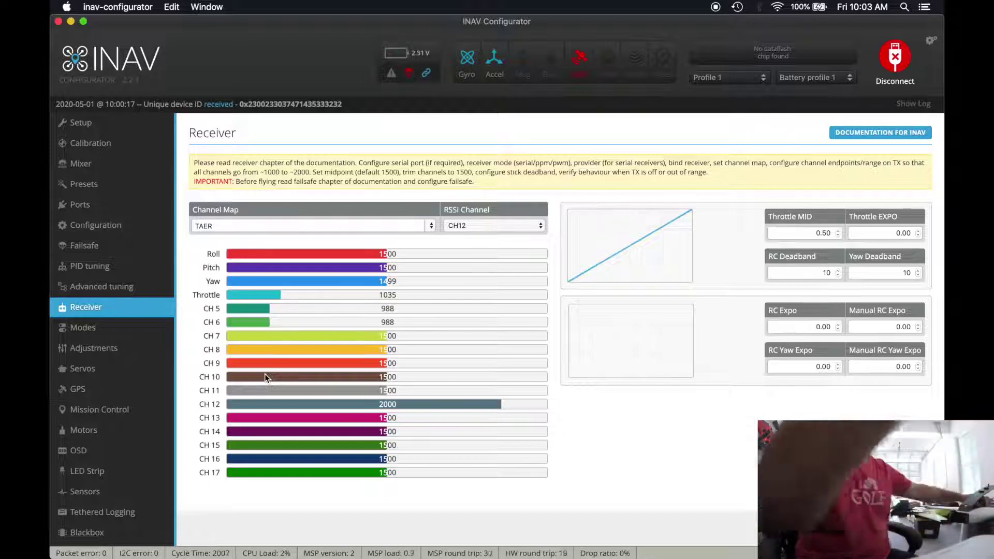
Disconnect the flight controller and try to reconnect to it.
left_click(73, 286)
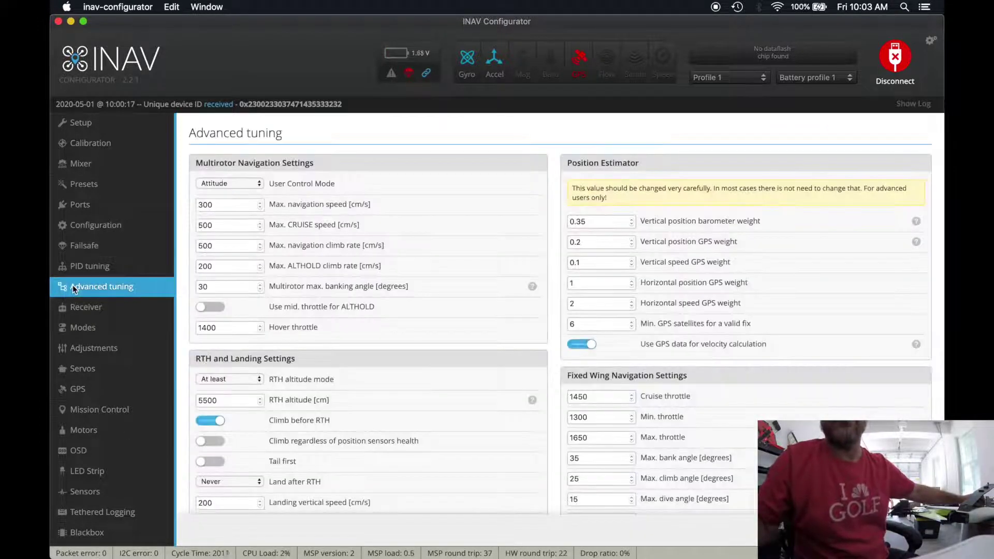
left_click(86, 309)
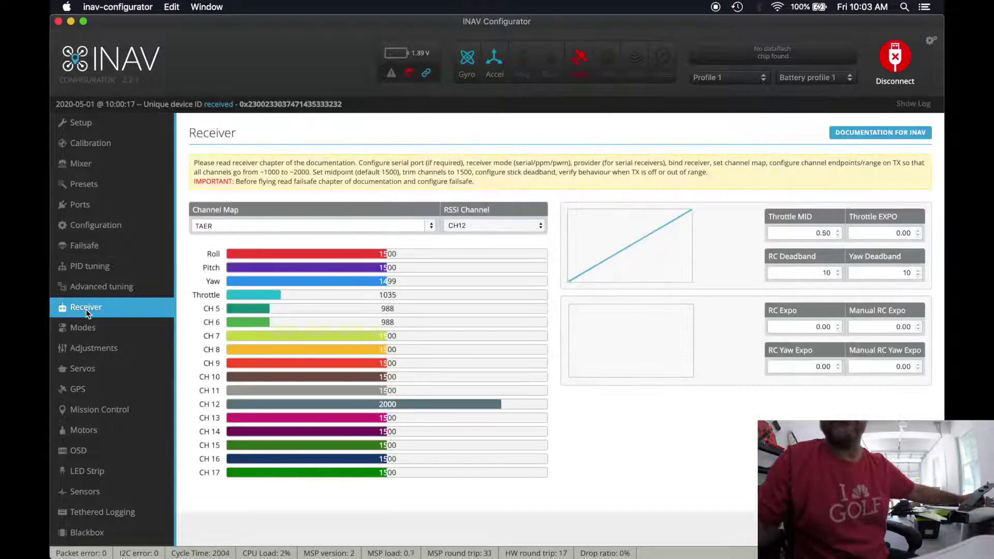
left_click(896, 61)
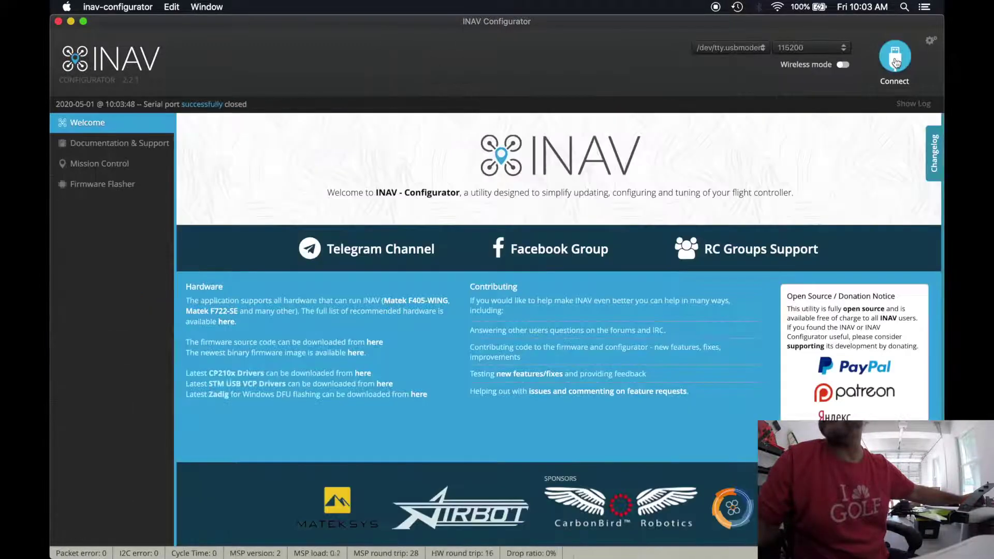
left_click(897, 60)
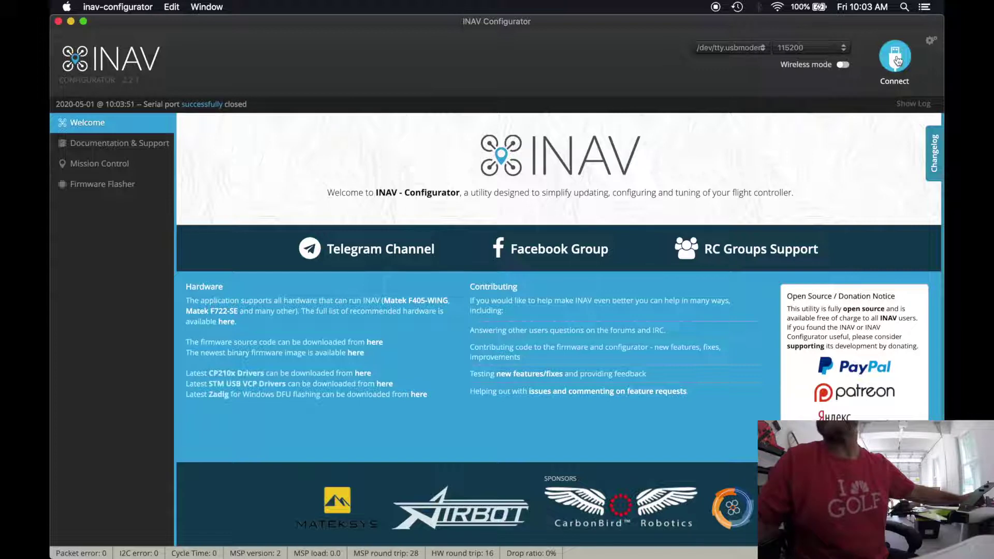
left_click(895, 63)
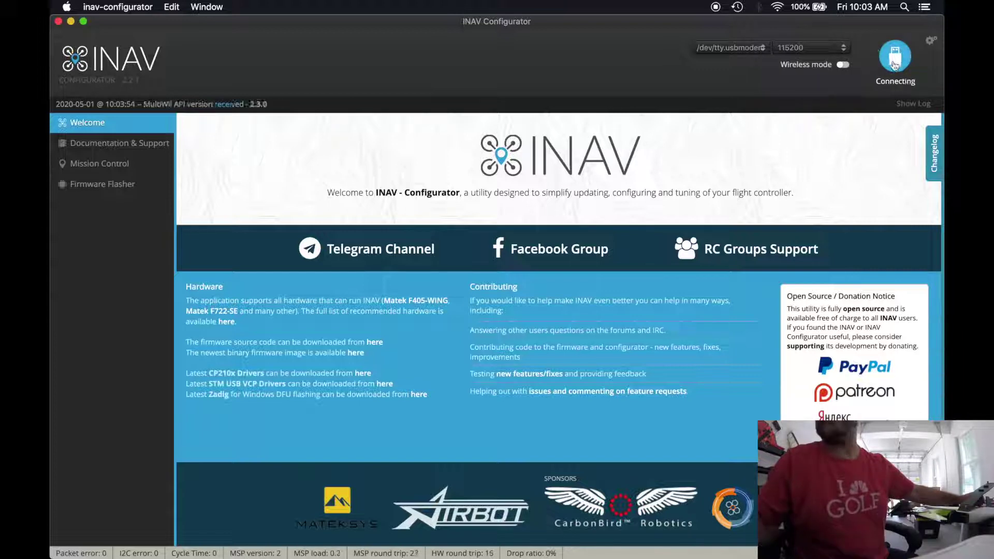
Quit and relaunch INAV Configurator, dismiss the new version notice and connect to the flight controller.
key("super+q")
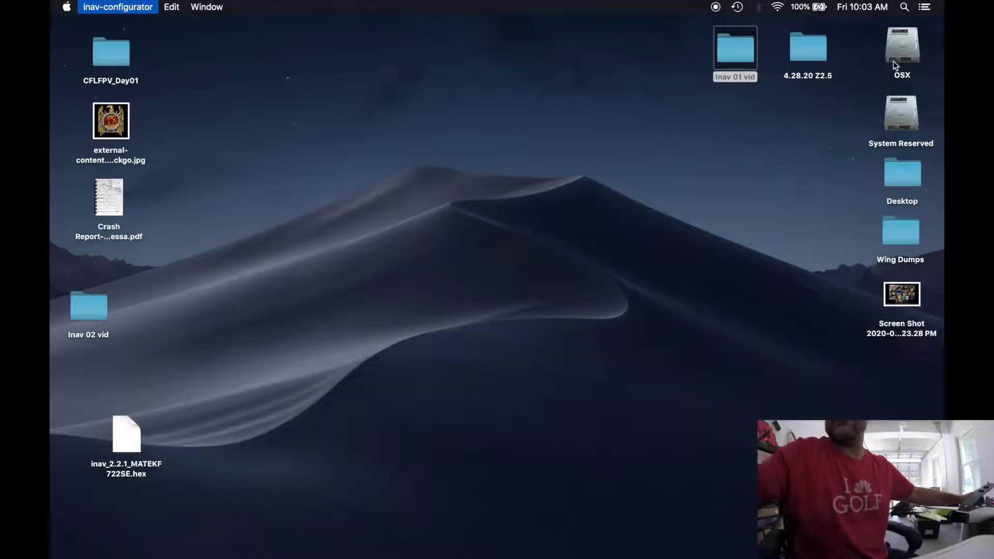
mouse_move(631, 557)
left_click(586, 526)
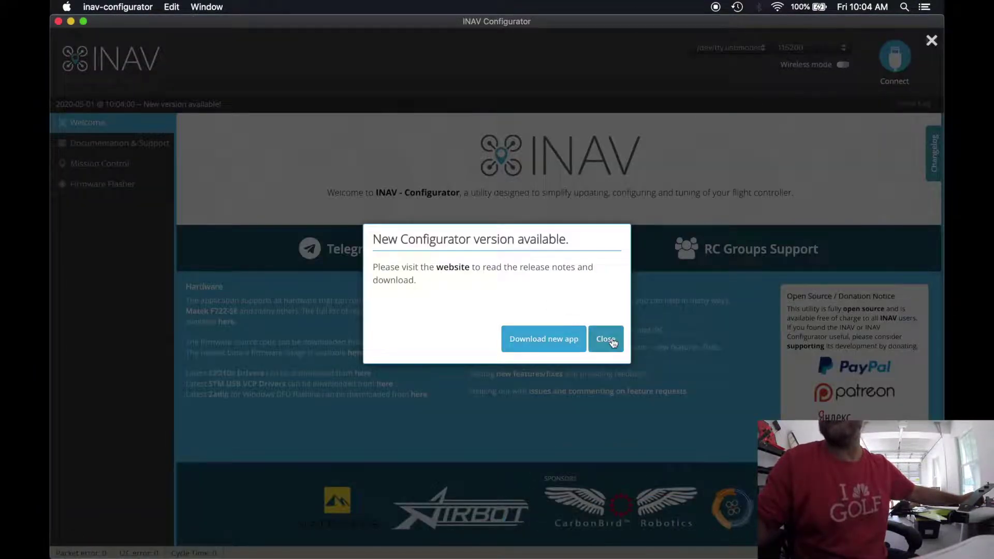
left_click(606, 339)
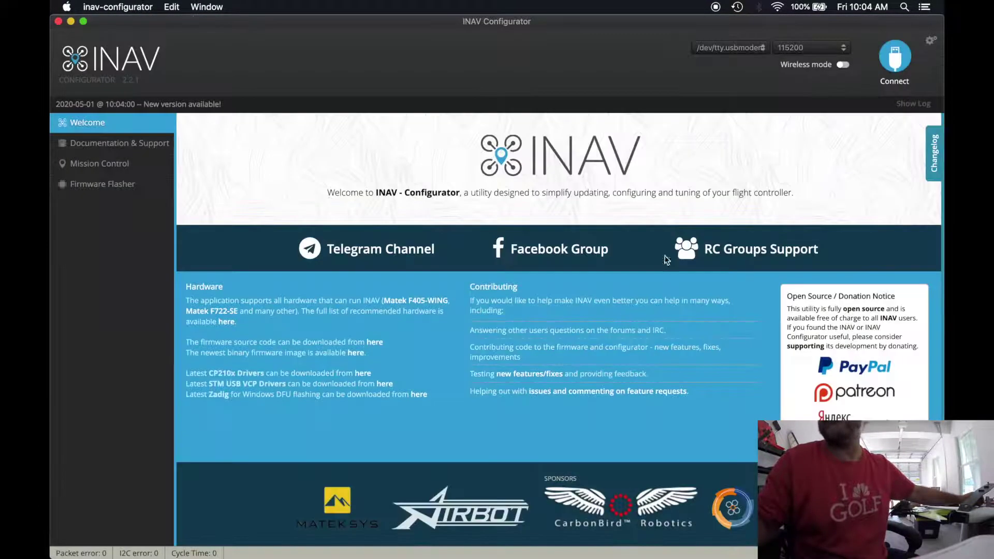
left_click(894, 57)
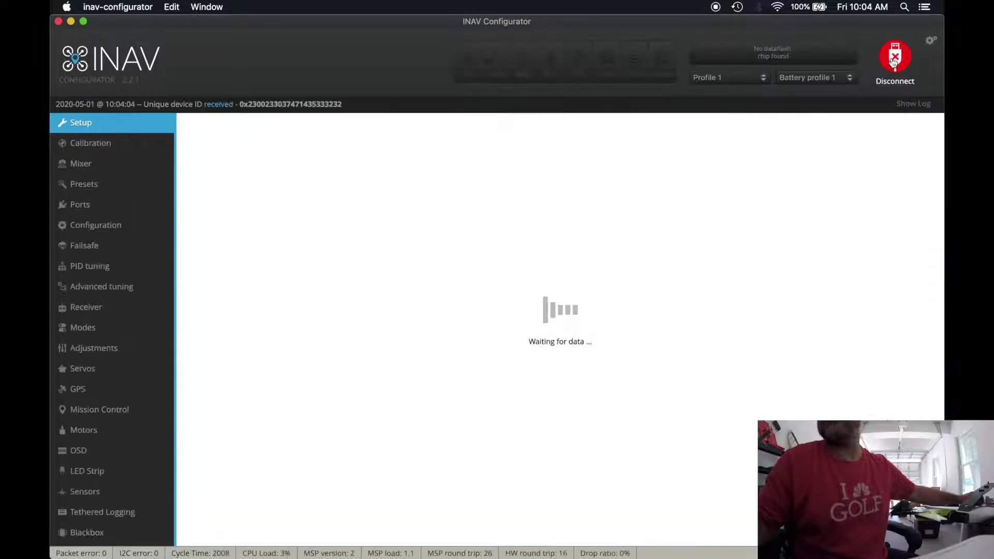
Review the receiver channel values and the options for the RSSI channel.
left_click(92, 307)
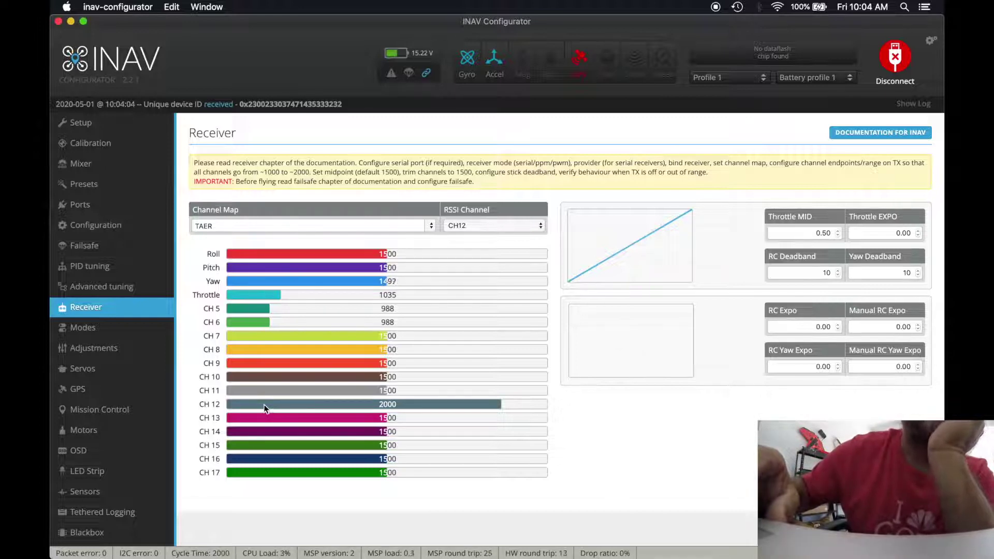
left_click(474, 225)
left_click(462, 227)
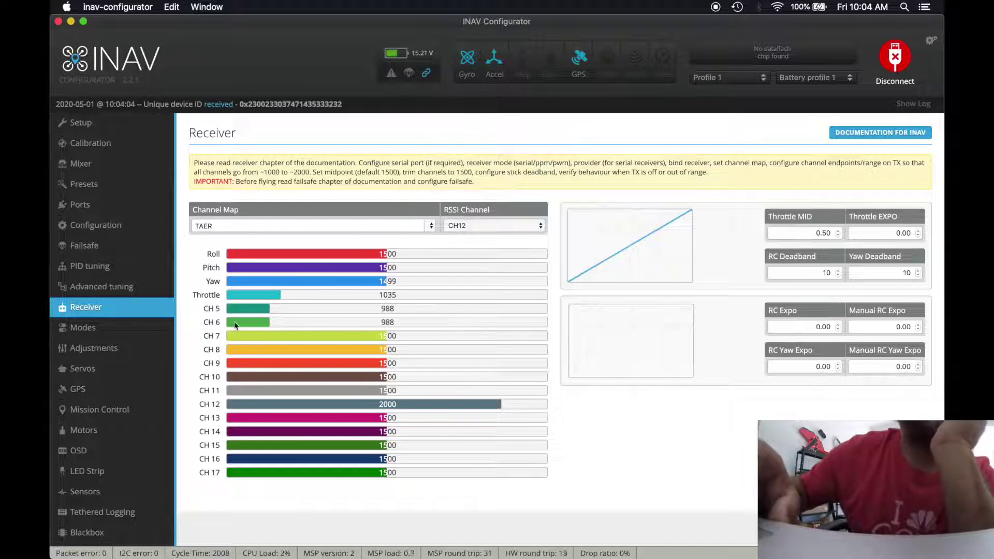
Open the OSD settings, try the NTSC video format in the preview and set the format back to AUTO.
left_click(117, 455)
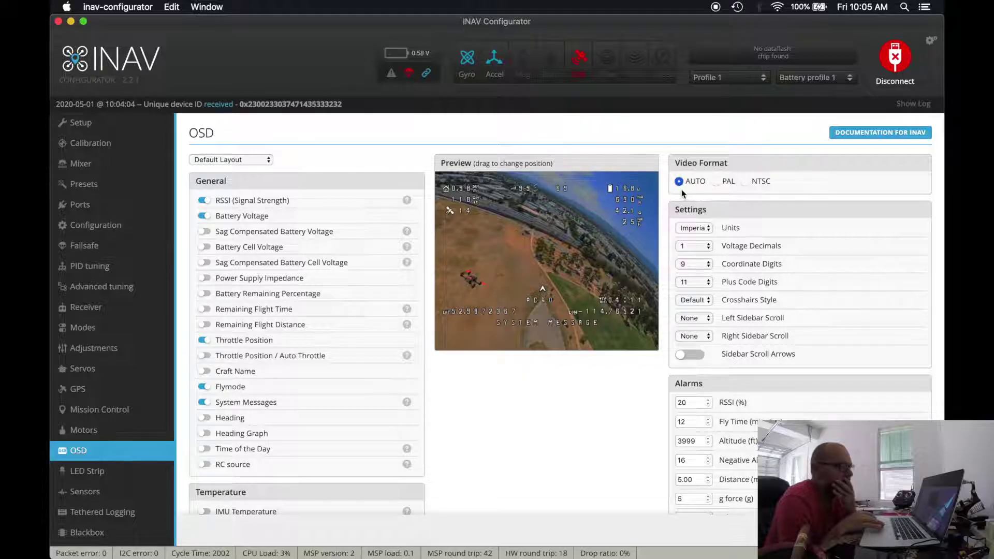
left_click(746, 181)
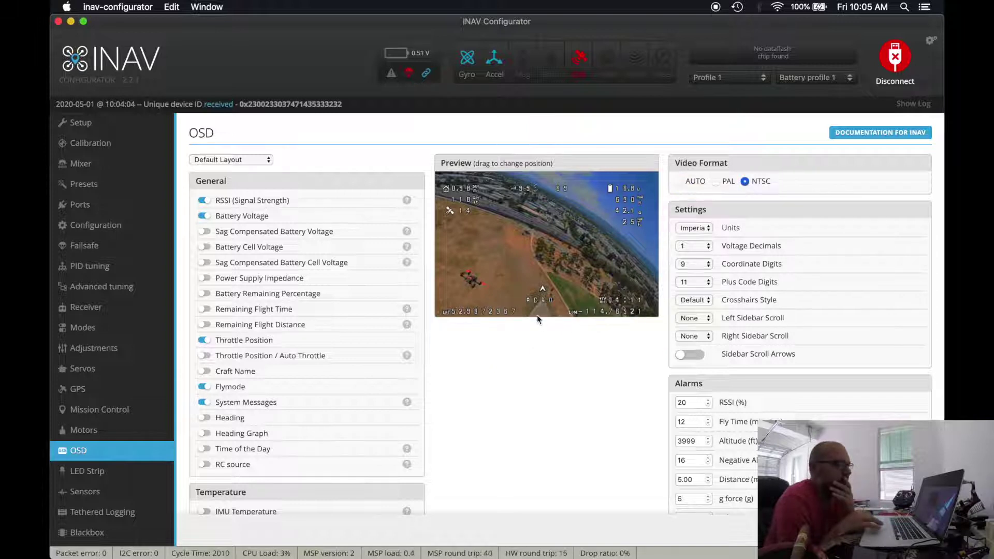
left_click(681, 181)
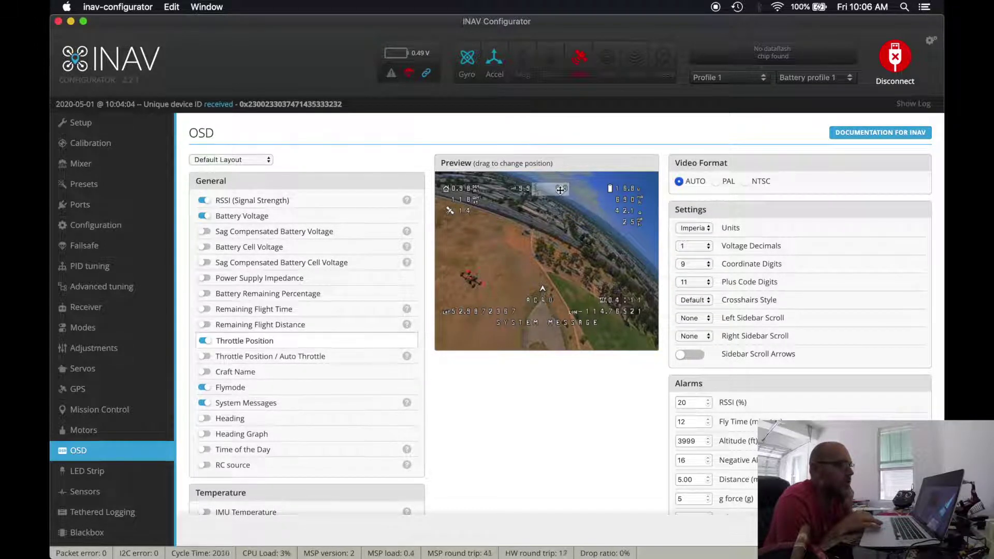
Look over the General OSD elements and the available OSD layouts, keeping the Default Layout.
scroll(289, 326, "down", 3)
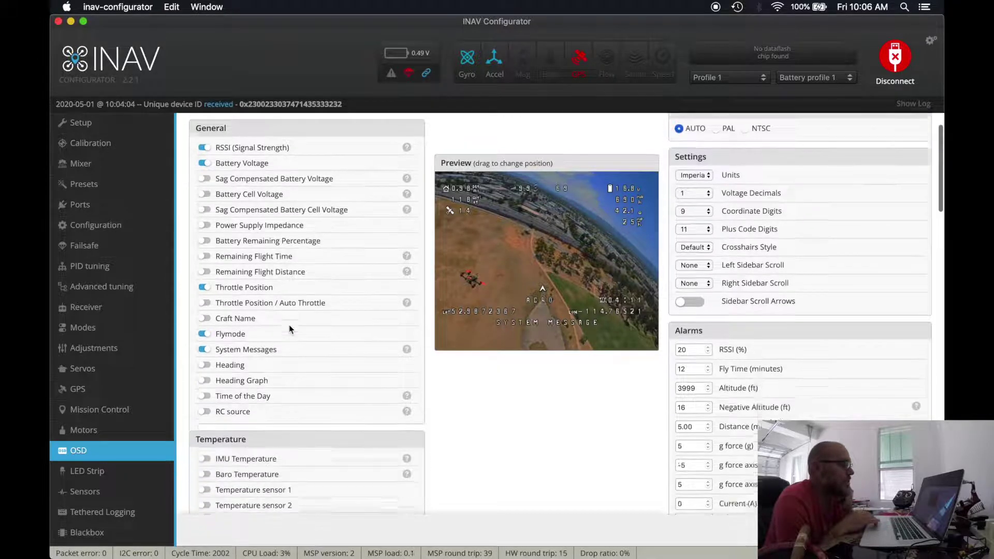
scroll(289, 324, "up", 3)
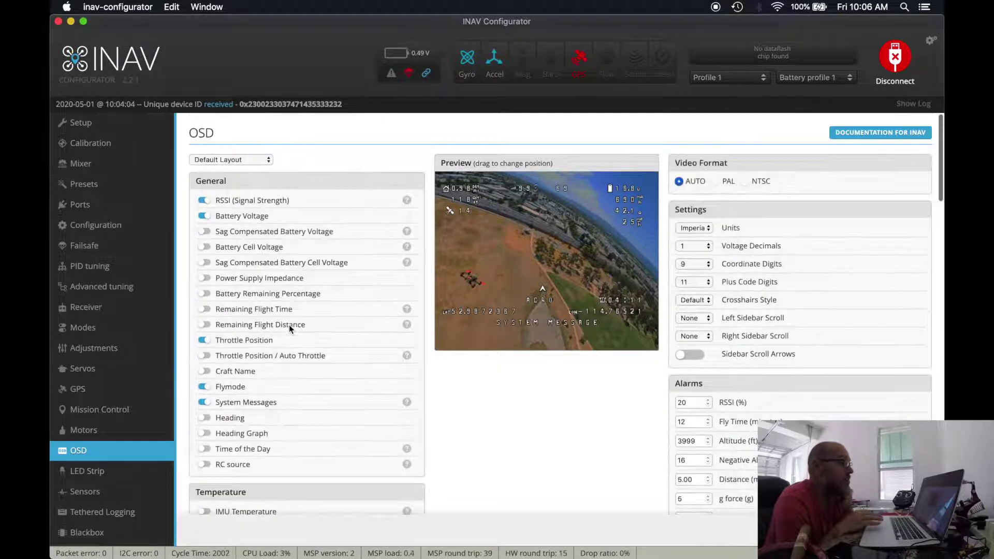
left_click(257, 164)
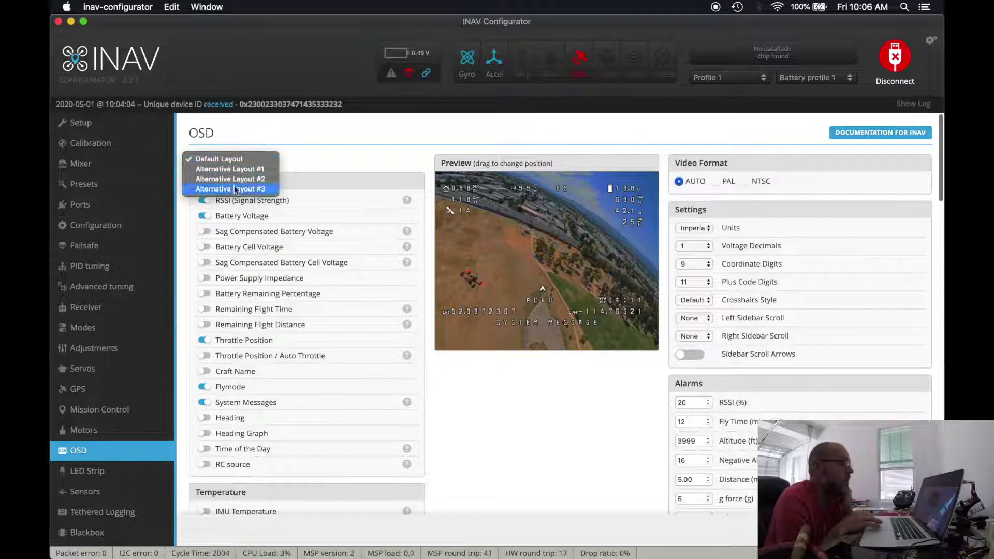
left_click(327, 138)
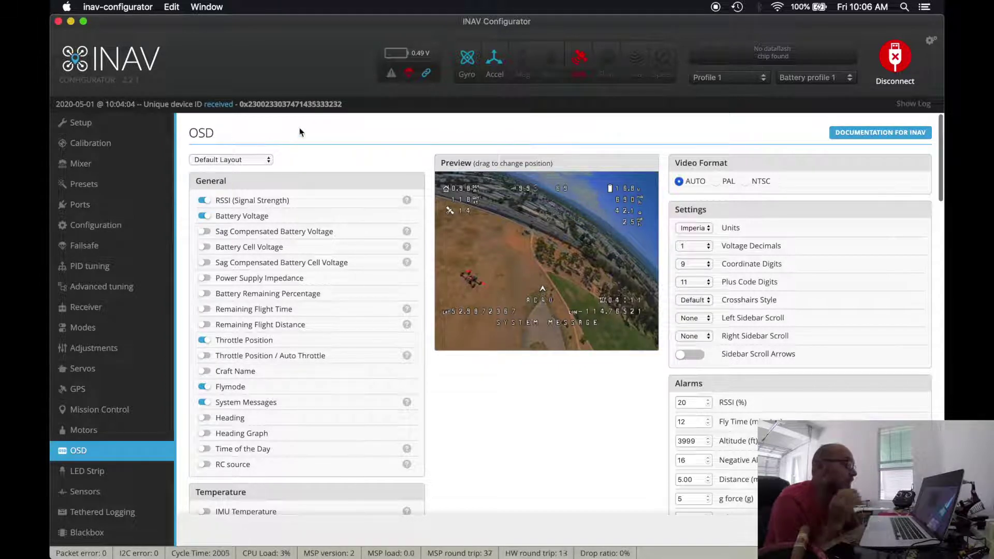
Try the Artificial Horizon and Horizon Sidebars elements in the Attitude group, switching each one off again.
scroll(283, 255, "down", 1)
scroll(283, 255, "down", 15)
scroll(283, 255, "down", 10)
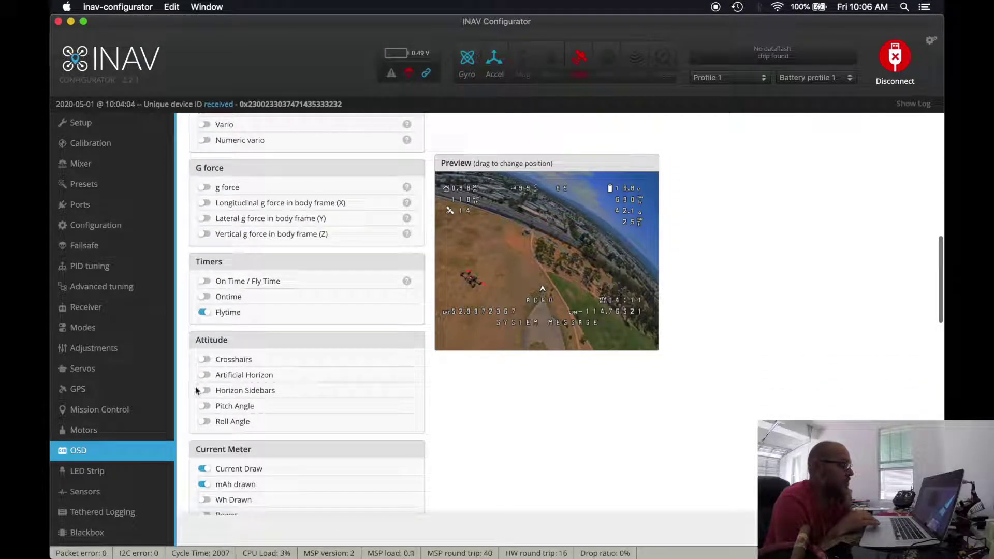
left_click(203, 375)
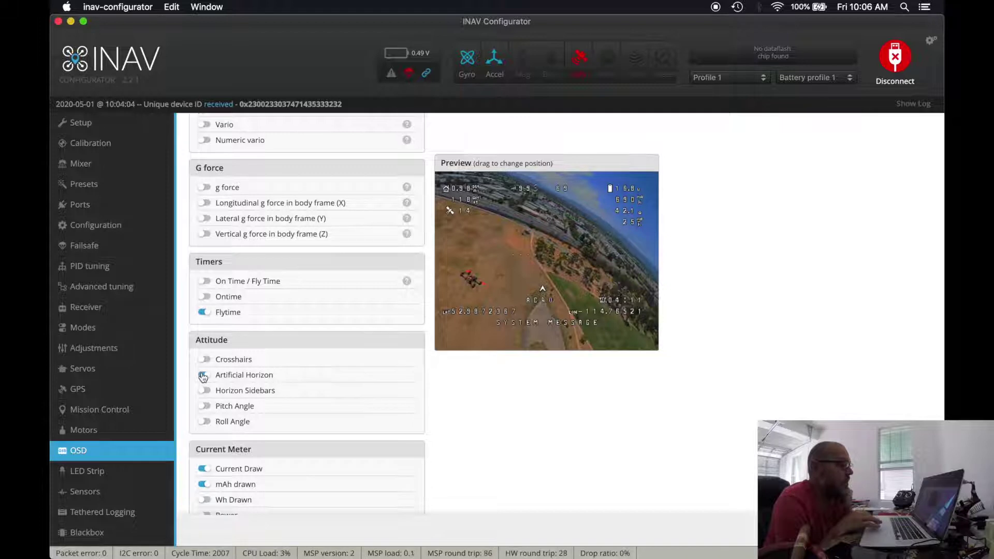
left_click(203, 375)
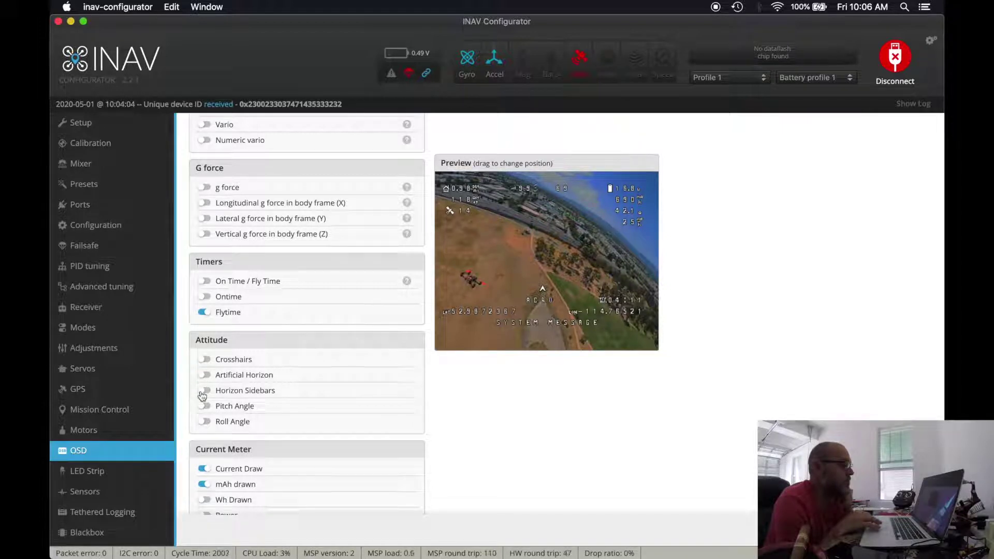
left_click(204, 391)
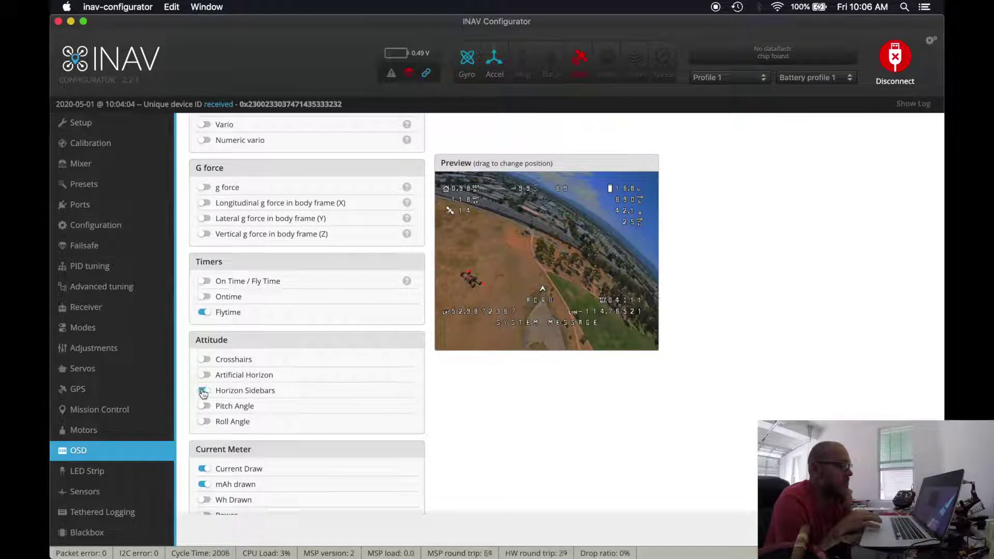
left_click(204, 391)
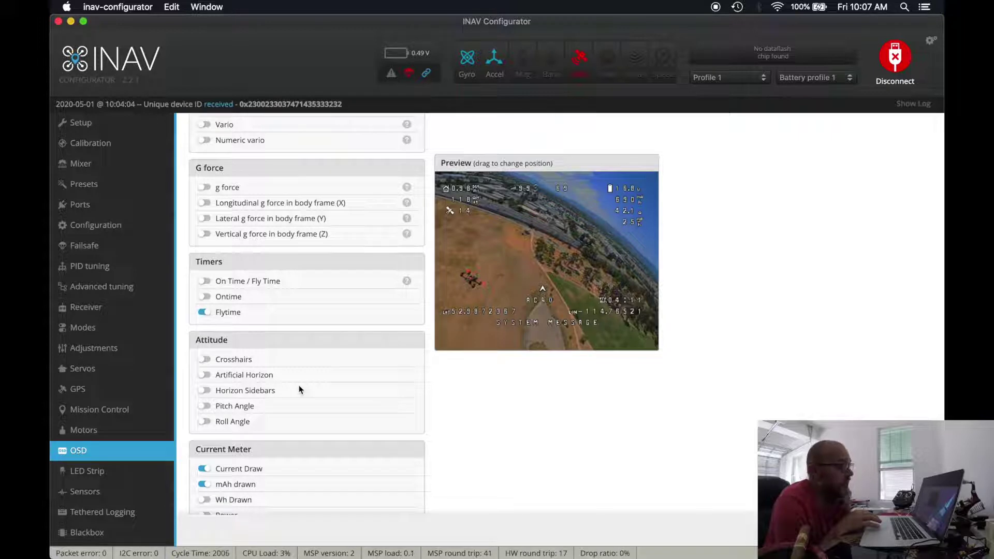
Set the OSD altitude alarm to 4077 ft and the fly time alarm to 166 minutes.
scroll(333, 388, "down", 3)
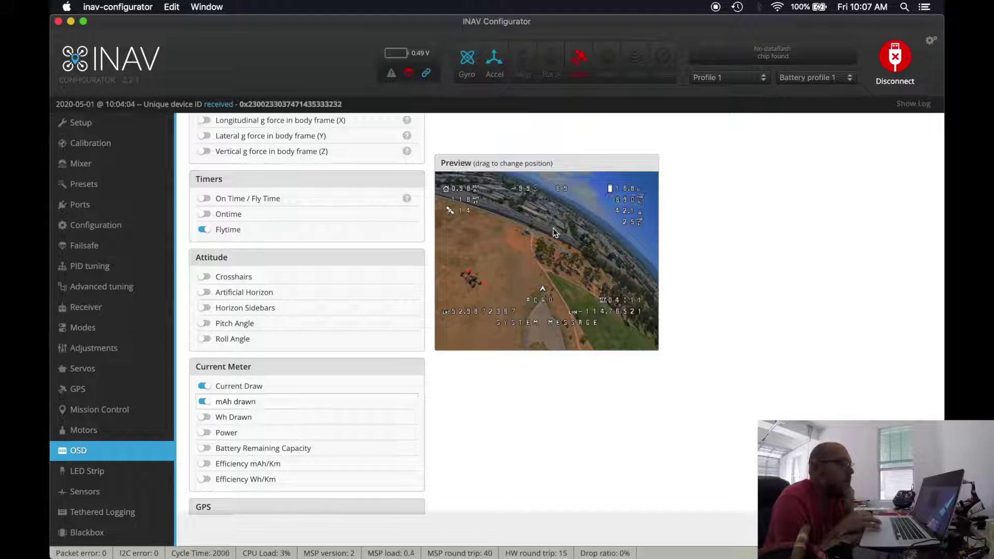
scroll(535, 280, "up", 15)
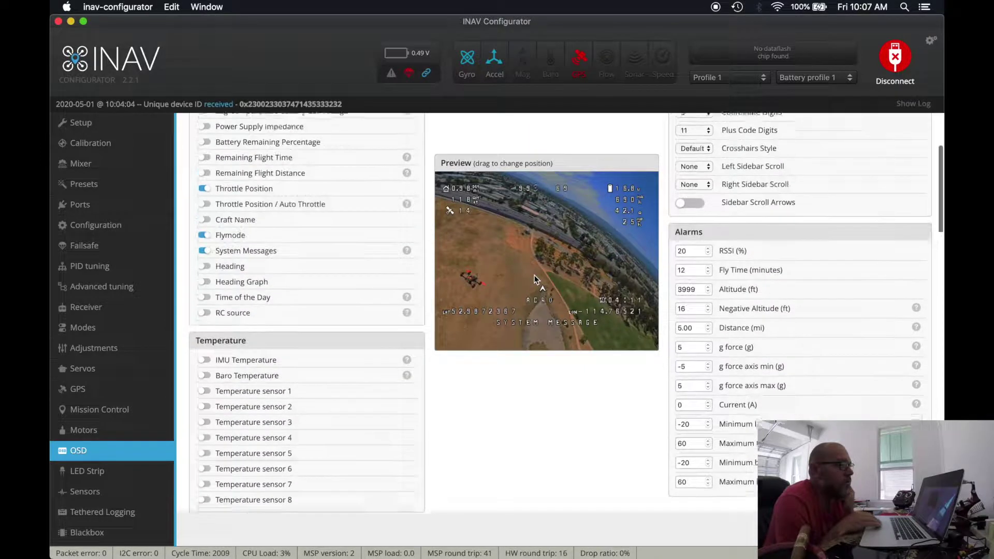
scroll(535, 280, "down", 3)
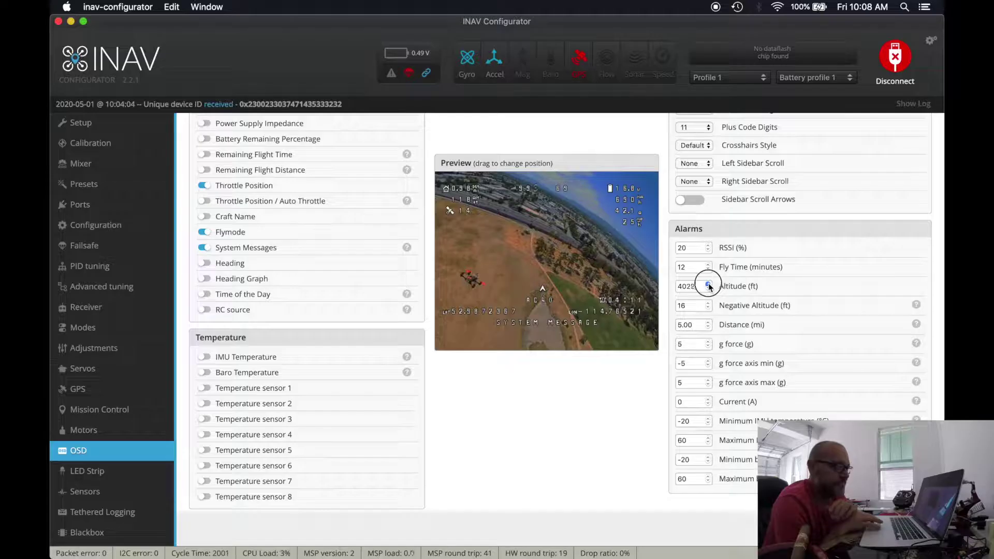
left_click(708, 284)
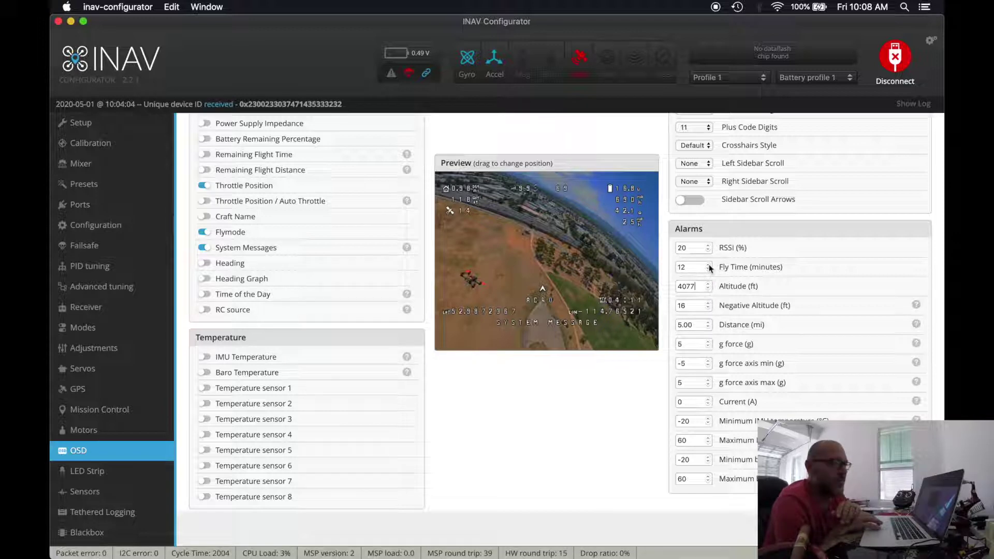
left_click(709, 265)
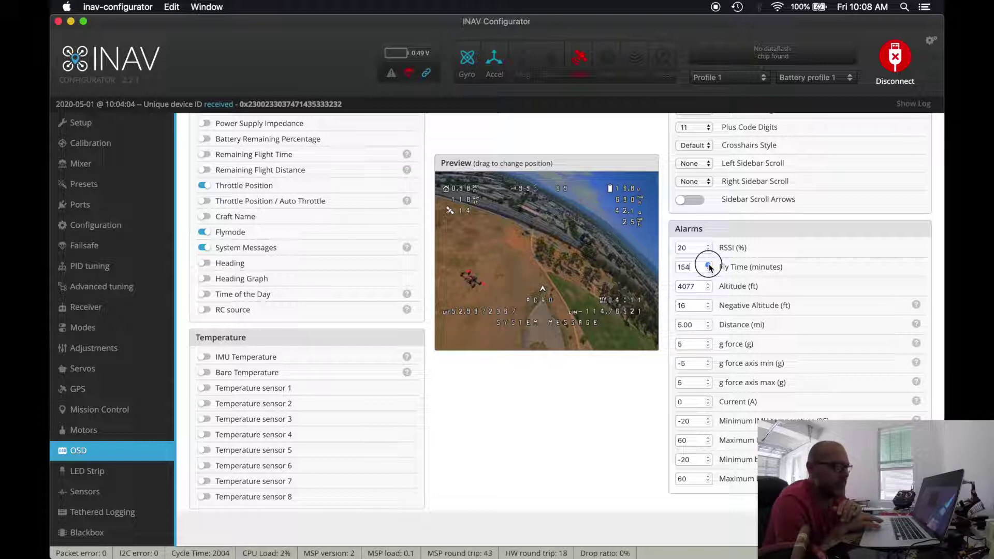
left_click(708, 265)
left_click(709, 265)
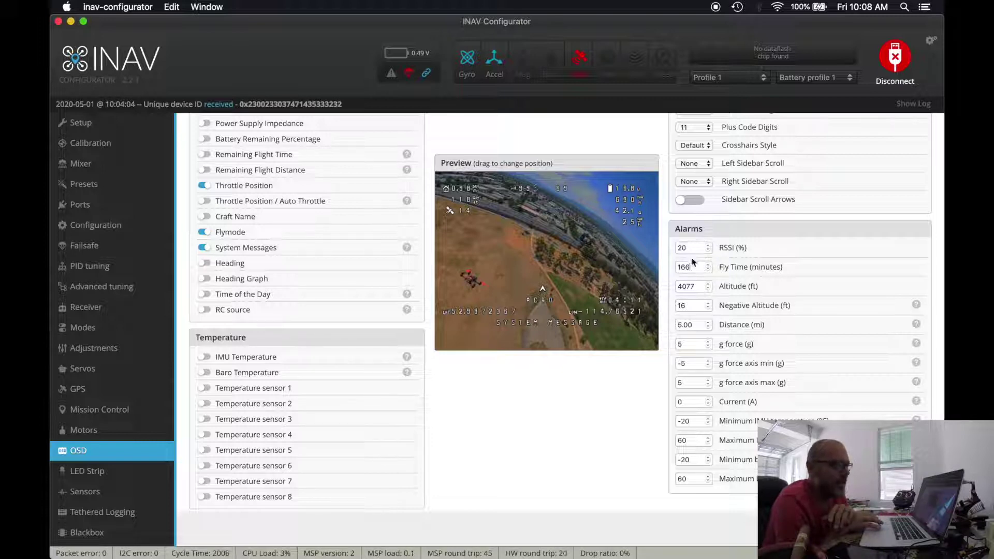
Set the OSD distance alarm to 0 mi and save the OSD settings.
scroll(692, 263, "down", 1)
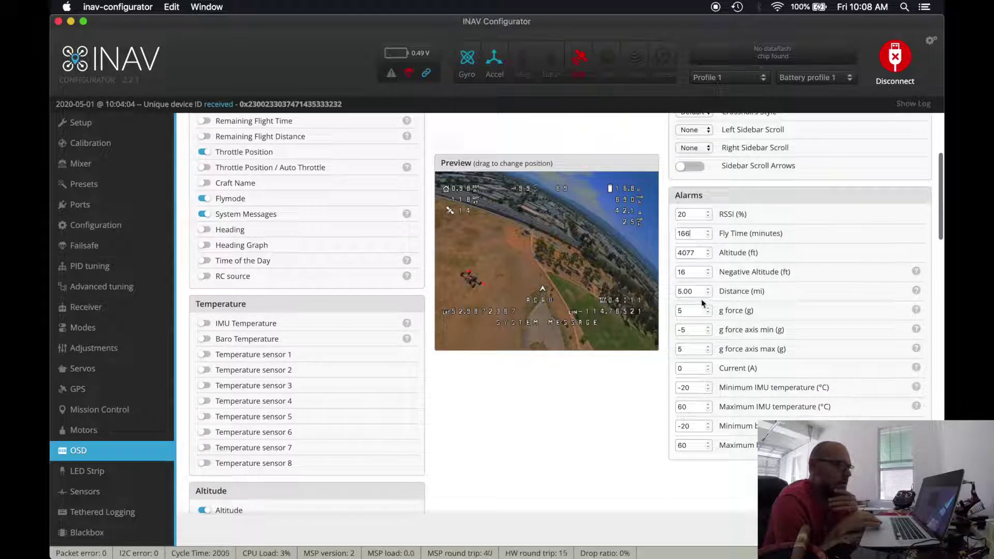
mouse_move(917, 291)
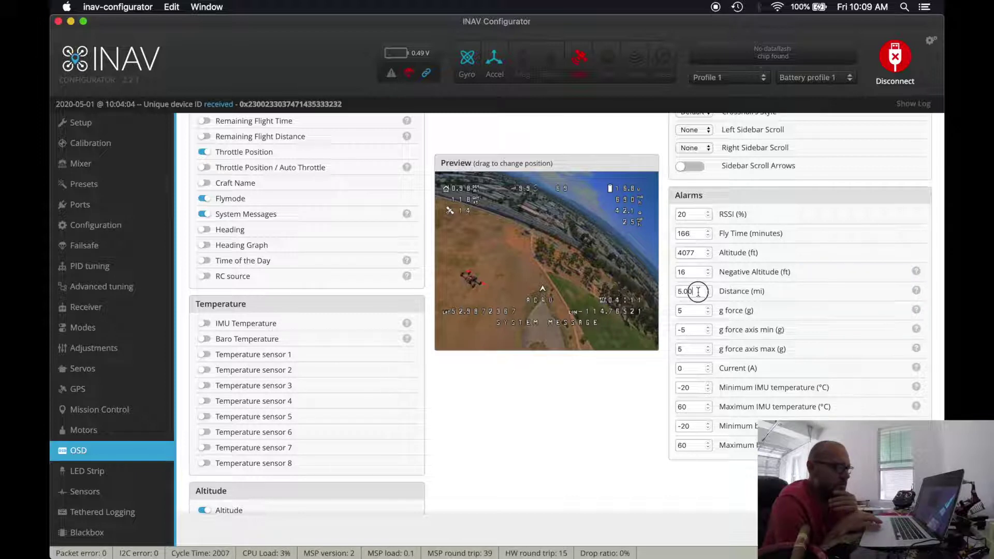
type("0")
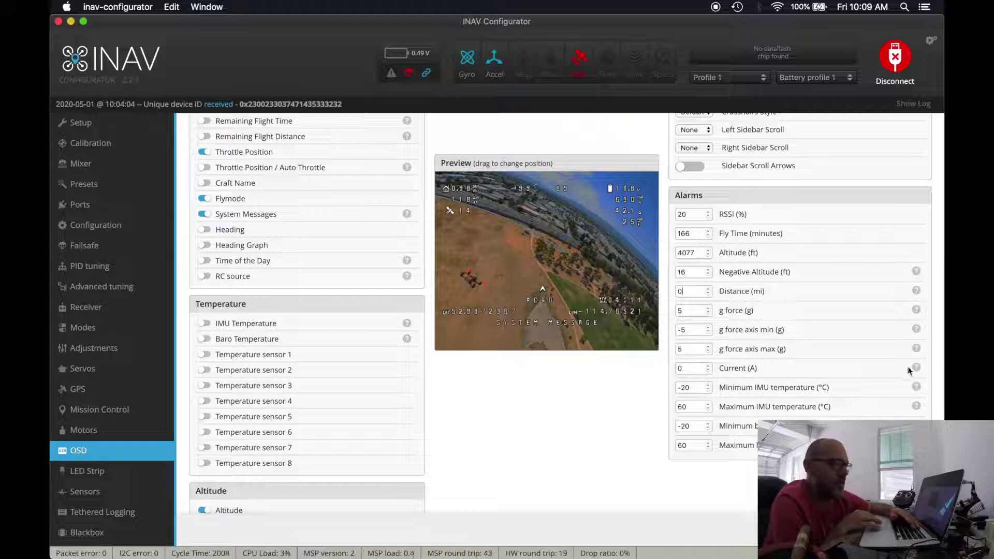
mouse_move(917, 369)
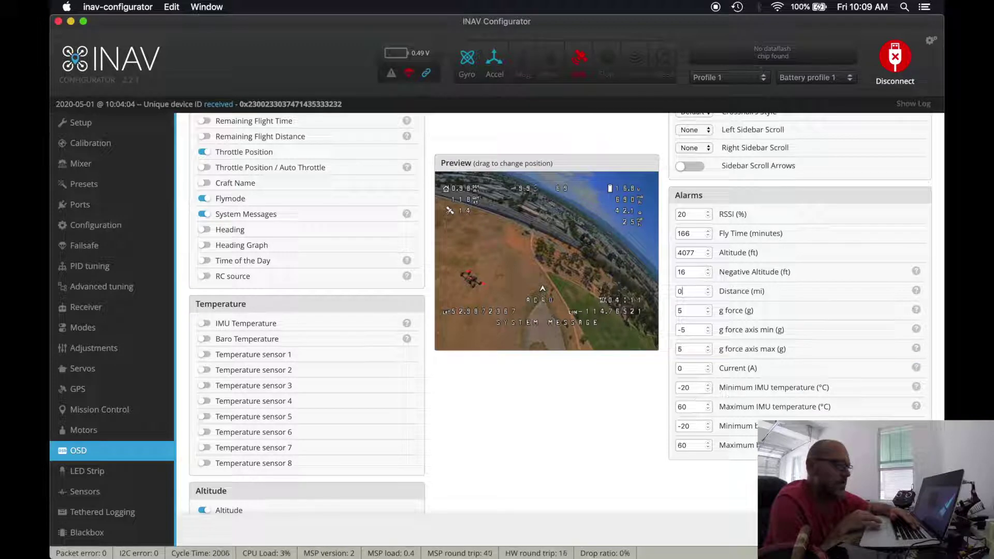
left_click(913, 529)
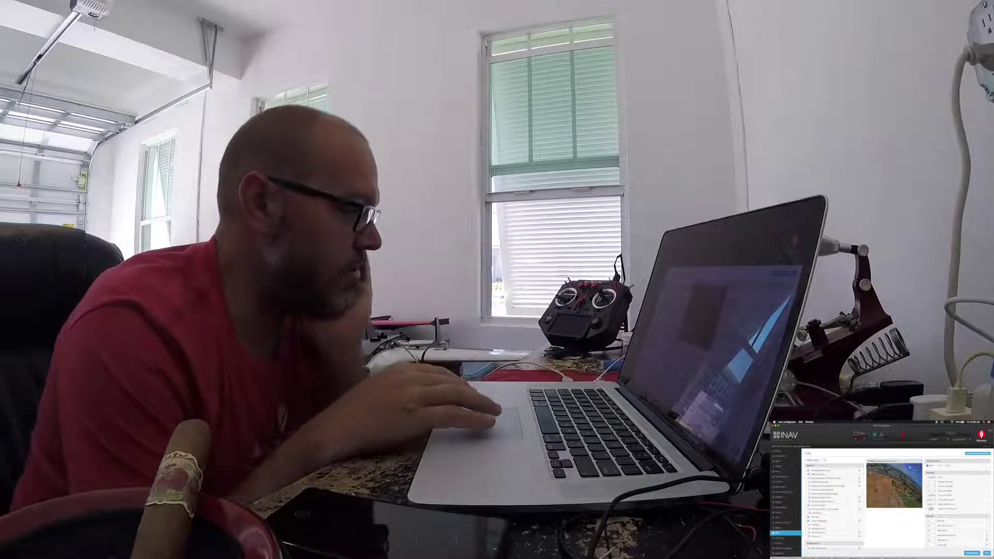
scroll(784, 534, "down", 1)
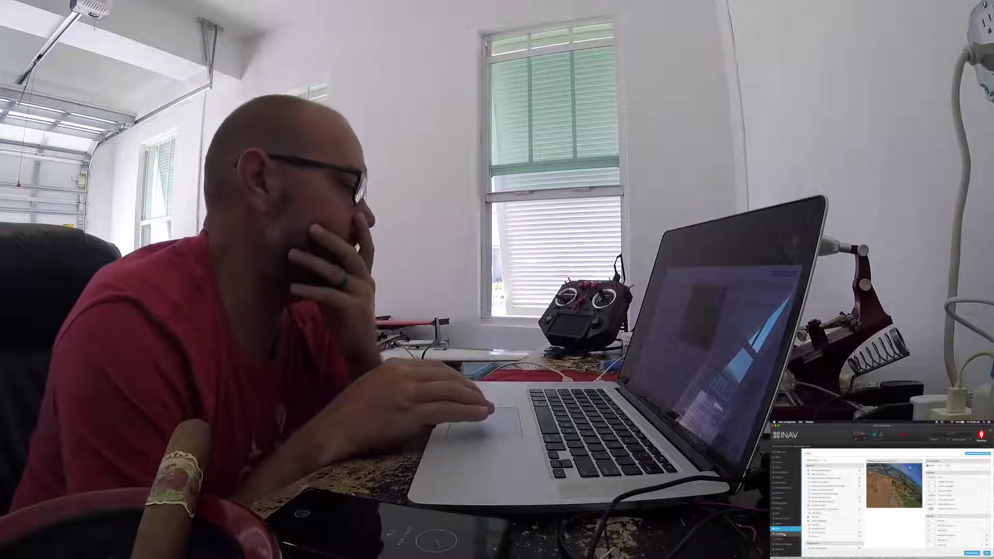